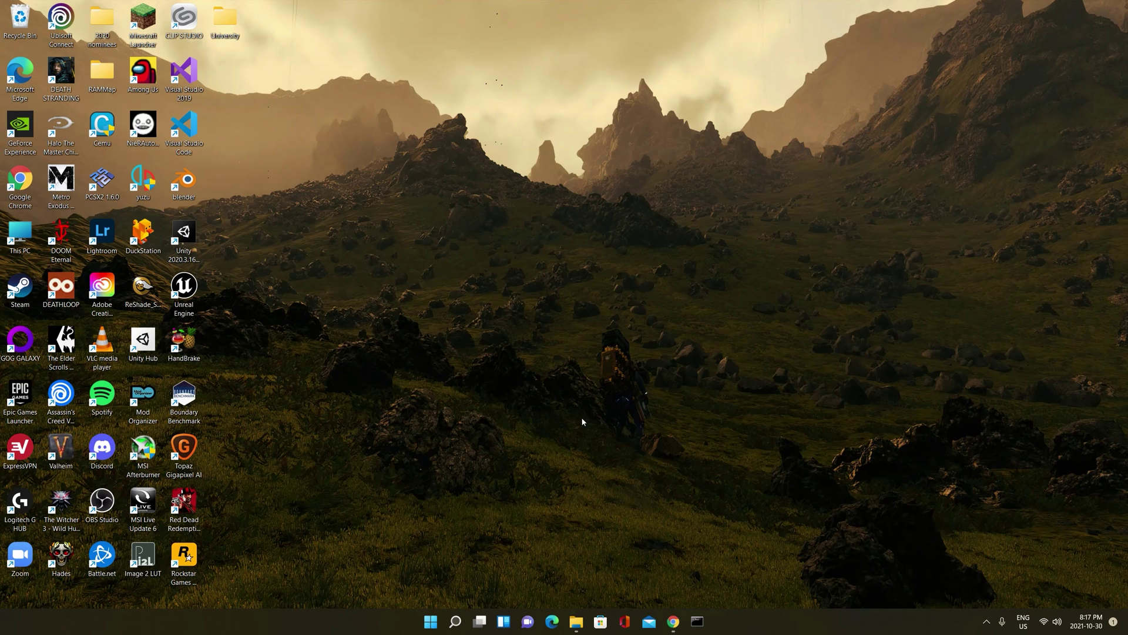
# - Restore the Chrome window showing the rpcs3 MGS4 fixed build release page
pyautogui.click(673, 621)
# - Download rpcs3_cab1766d.7z from the MGS4 fixed build's GitHub release page
pyautogui.click(117, 5)
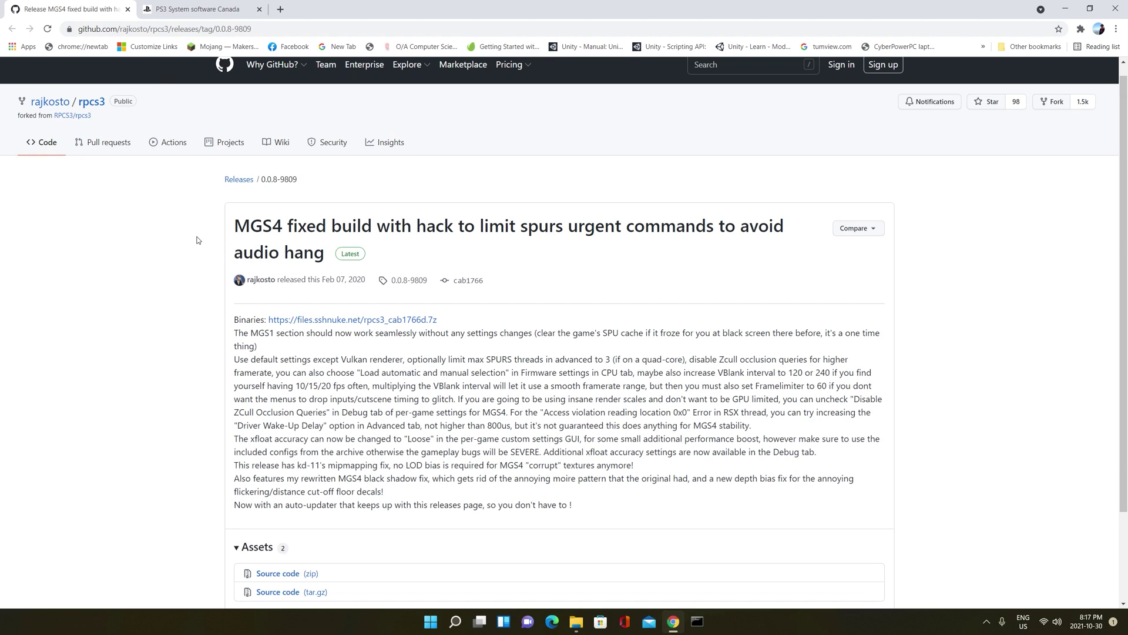
pyautogui.click(273, 320)
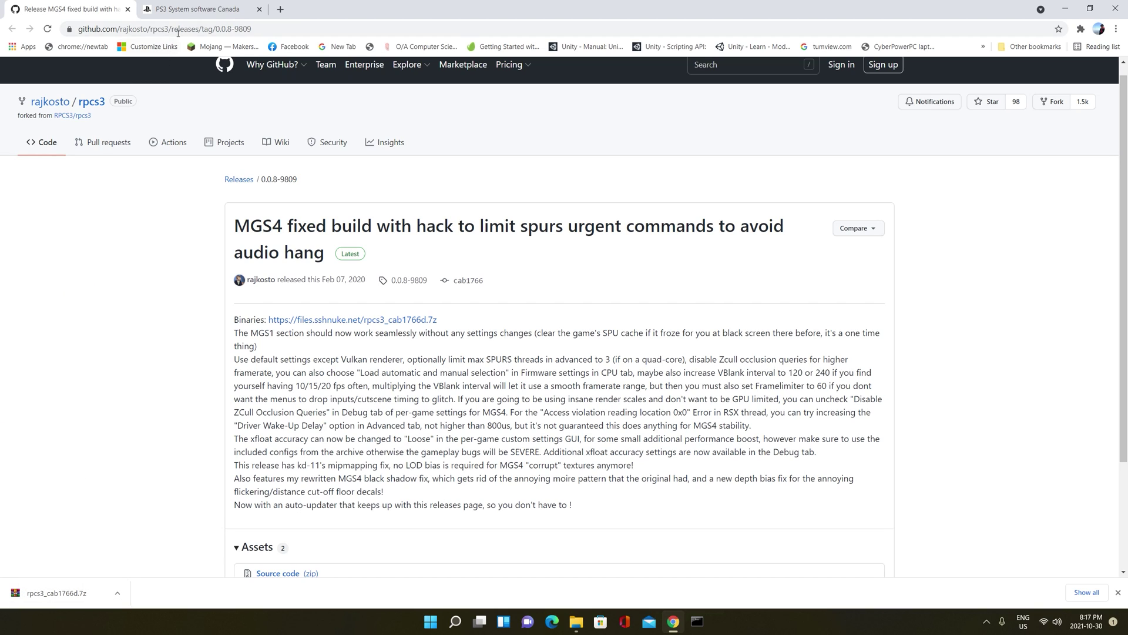
# - Review the PS3 System Software Update 4.88 page, reopening it from the ps3 firmware search results
pyautogui.click(184, 11)
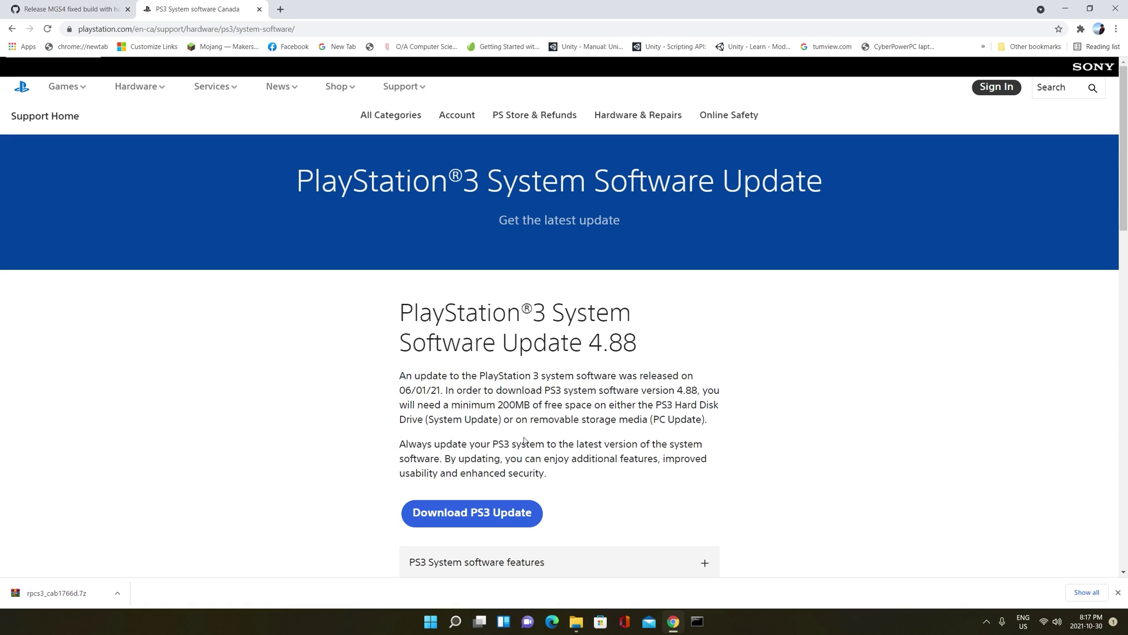
pyautogui.scroll(-1, 494, 406)
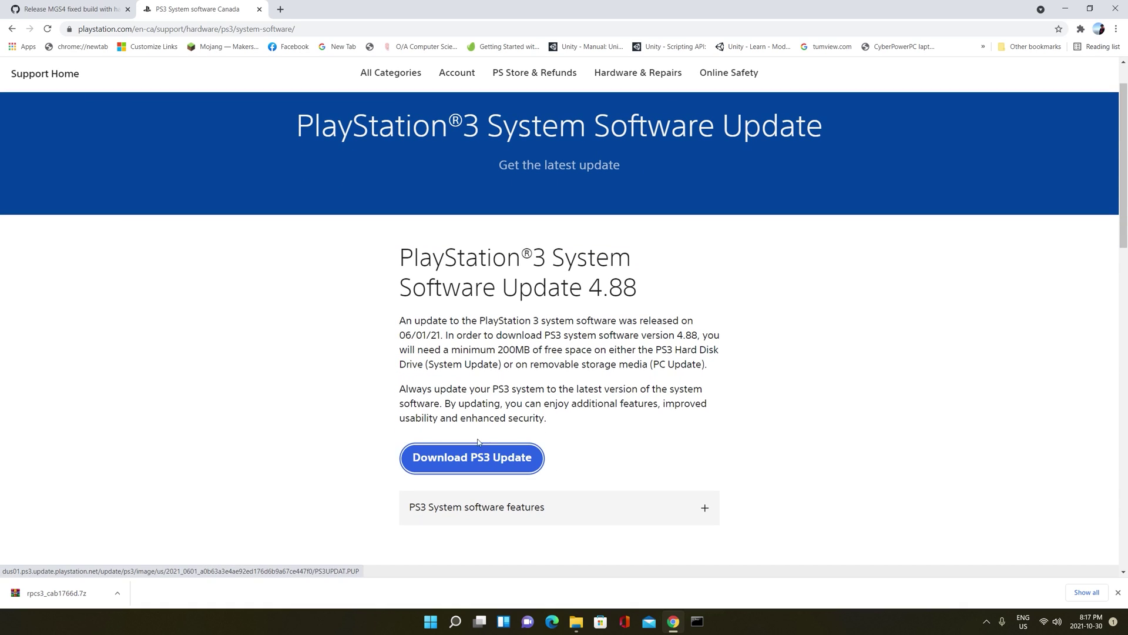
pyautogui.scroll(1, 510, 464)
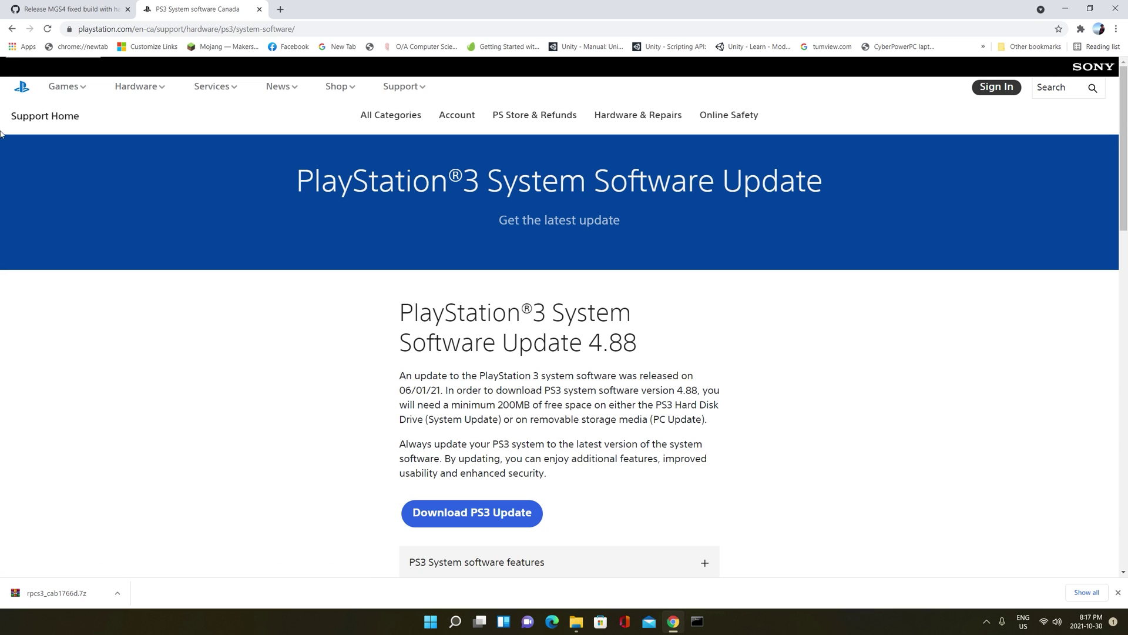
pyautogui.click(11, 29)
pyautogui.moveTo(153, 84); pyautogui.dragTo(94, 85)
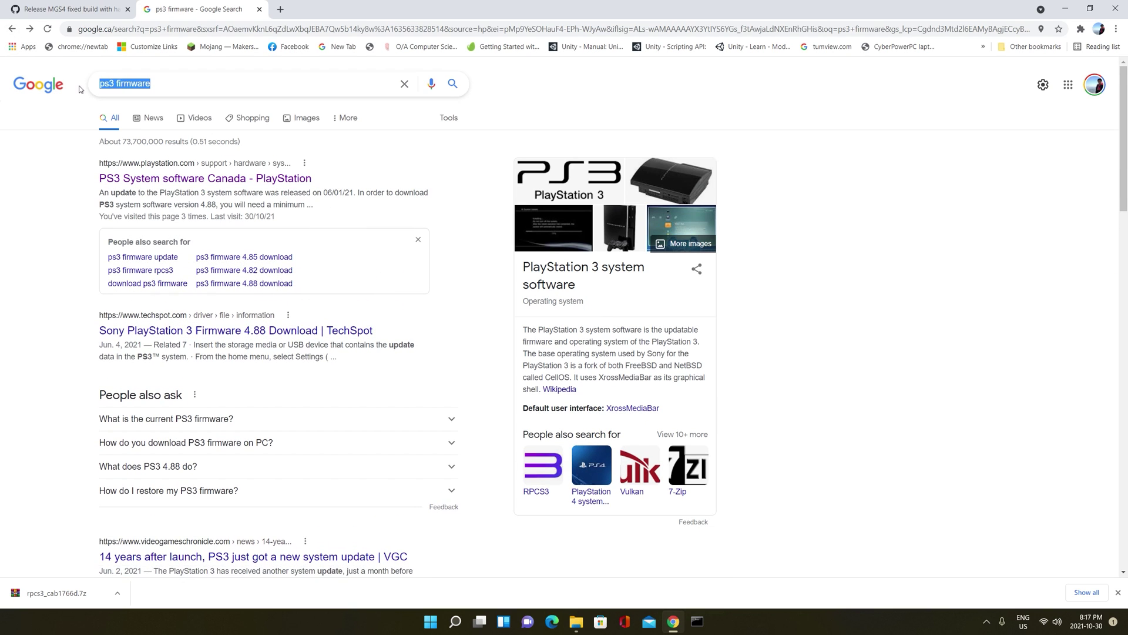
pyautogui.click(134, 183)
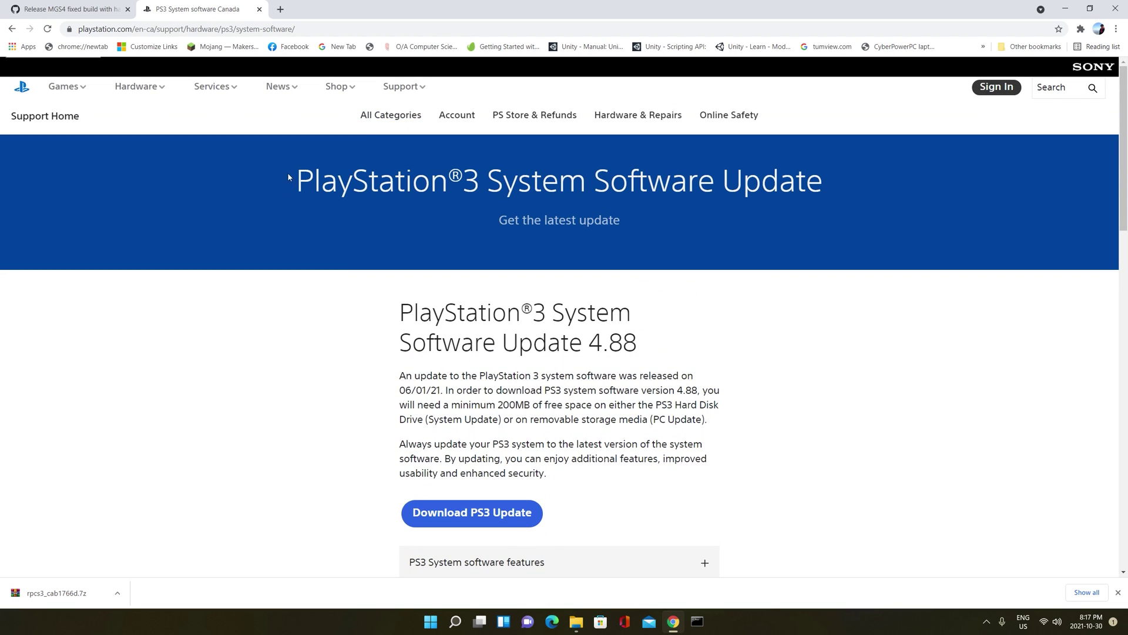
pyautogui.scroll(-2, 453, 414)
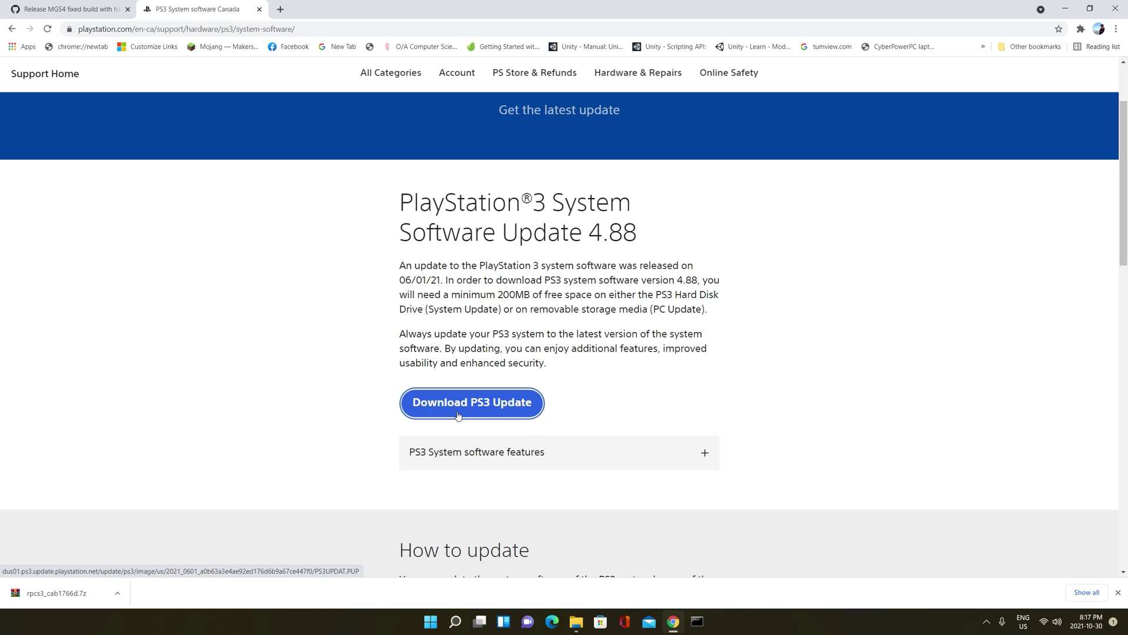
pyautogui.scroll(2, 452, 413)
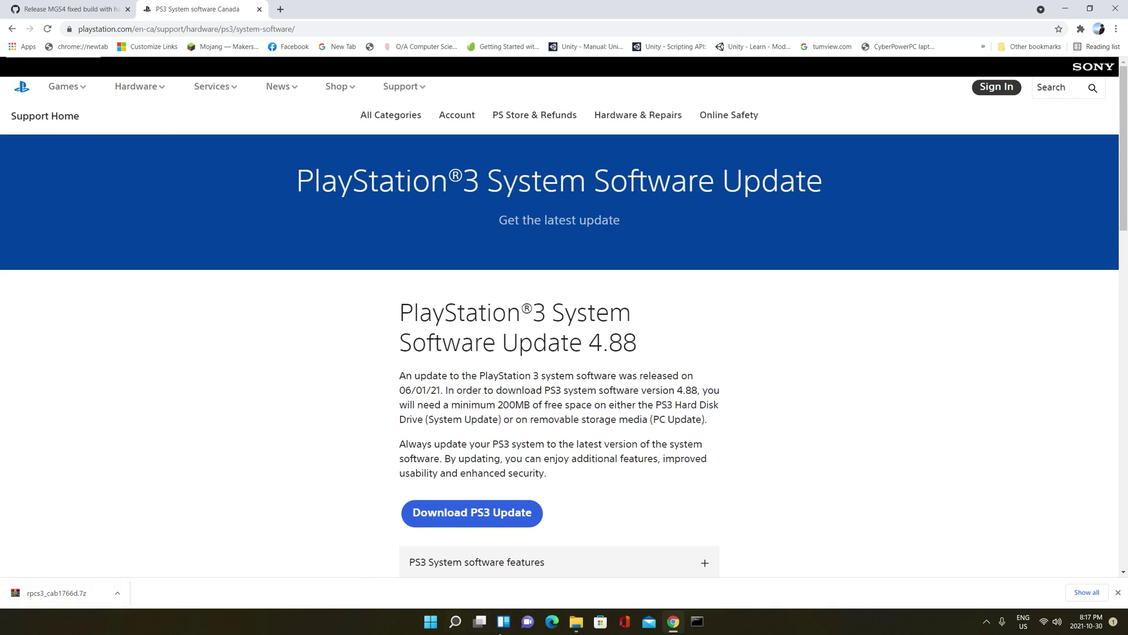
# - Show the rpcs3_cab1766d folder on Games/Stuff (E:) in File Explorer
pyautogui.click(673, 623)
pyautogui.click(576, 622)
pyautogui.scroll(-3, 567, 344)
pyautogui.scroll(5, 569, 353)
pyautogui.scroll(-7, 573, 364)
pyautogui.scroll(-1, 574, 369)
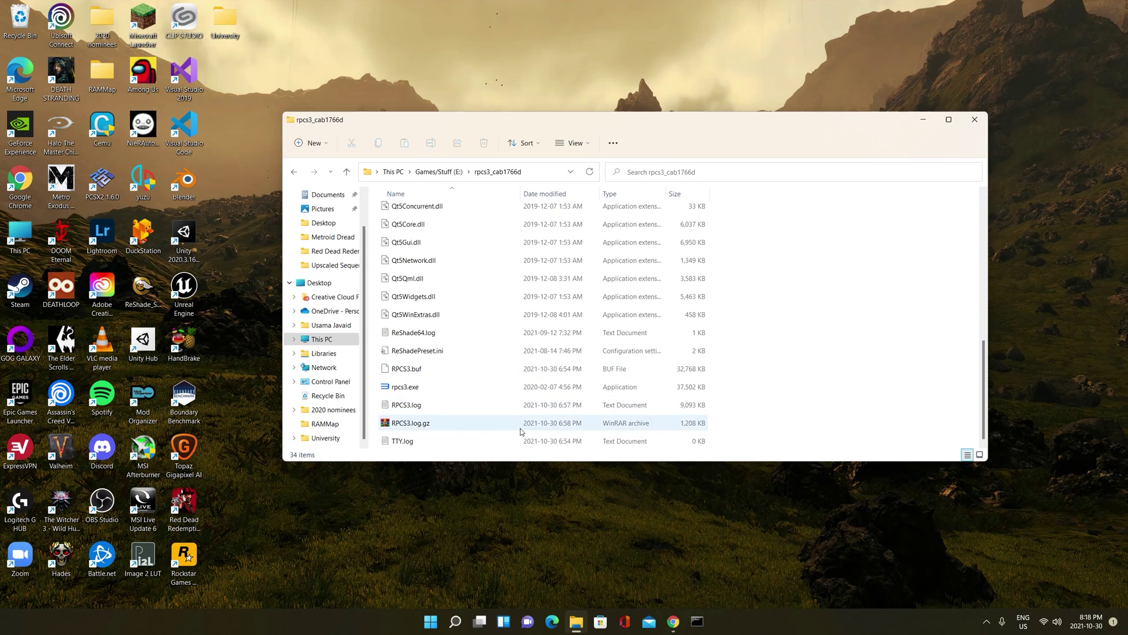
# - Launch rpcs3.exe to open RPCS3 0.0.8-9809-cab1766d with Metal Gear Solid 4 listed
pyautogui.doubleClick(532, 387)
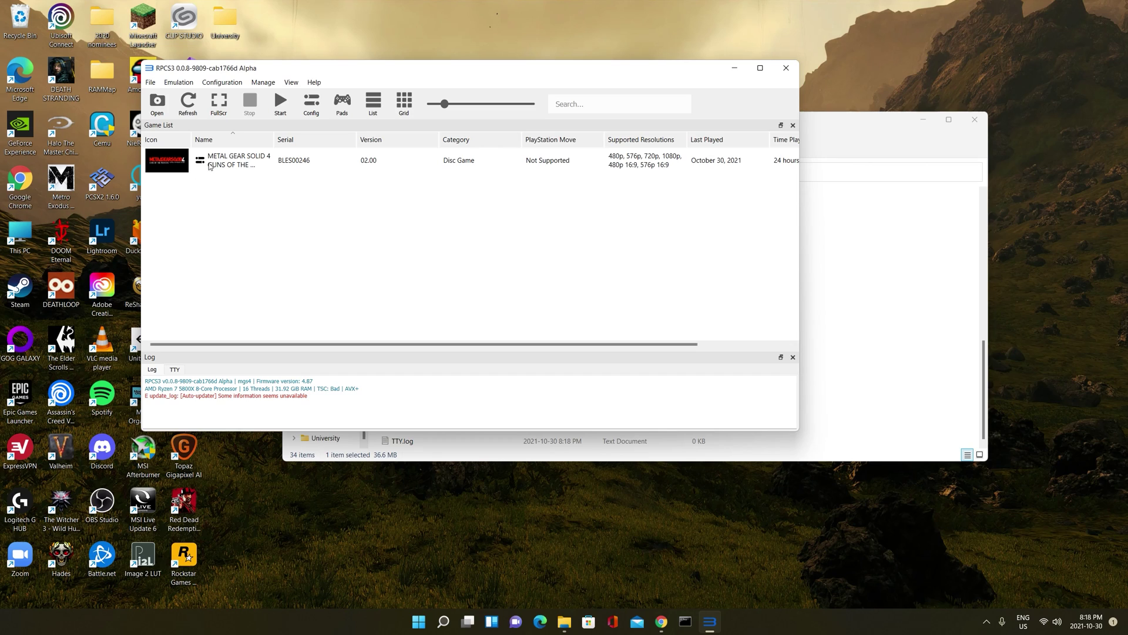
# - Install the PS3UPDAT.PUP firmware from Games/Stuff (E:) > PS3 via File > Install Firmware
pyautogui.click(153, 84)
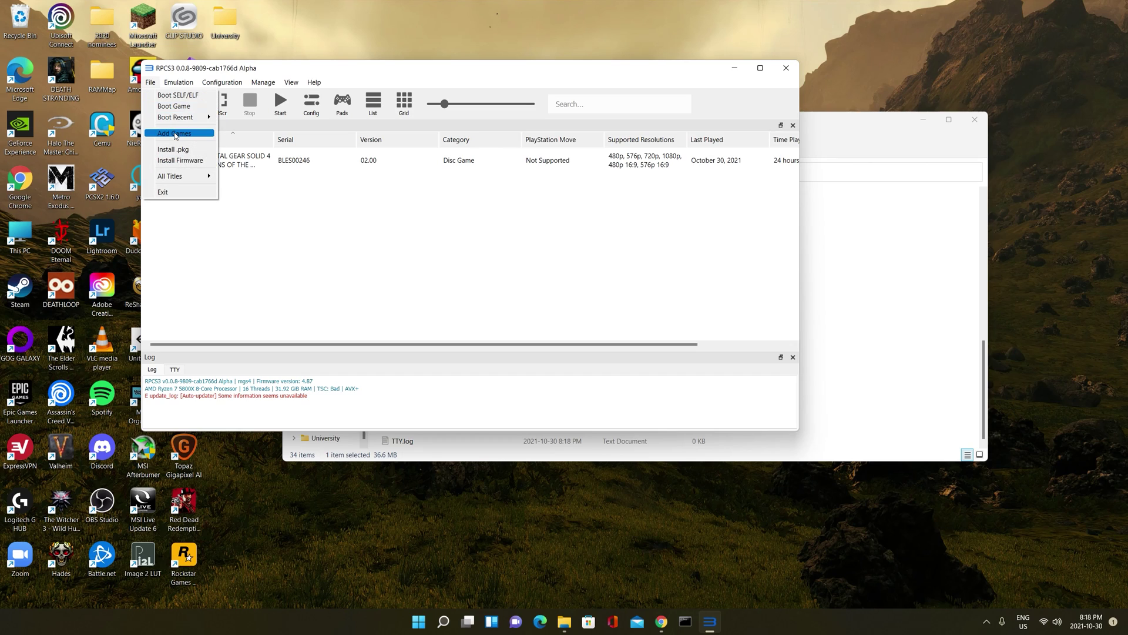
pyautogui.click(286, 192)
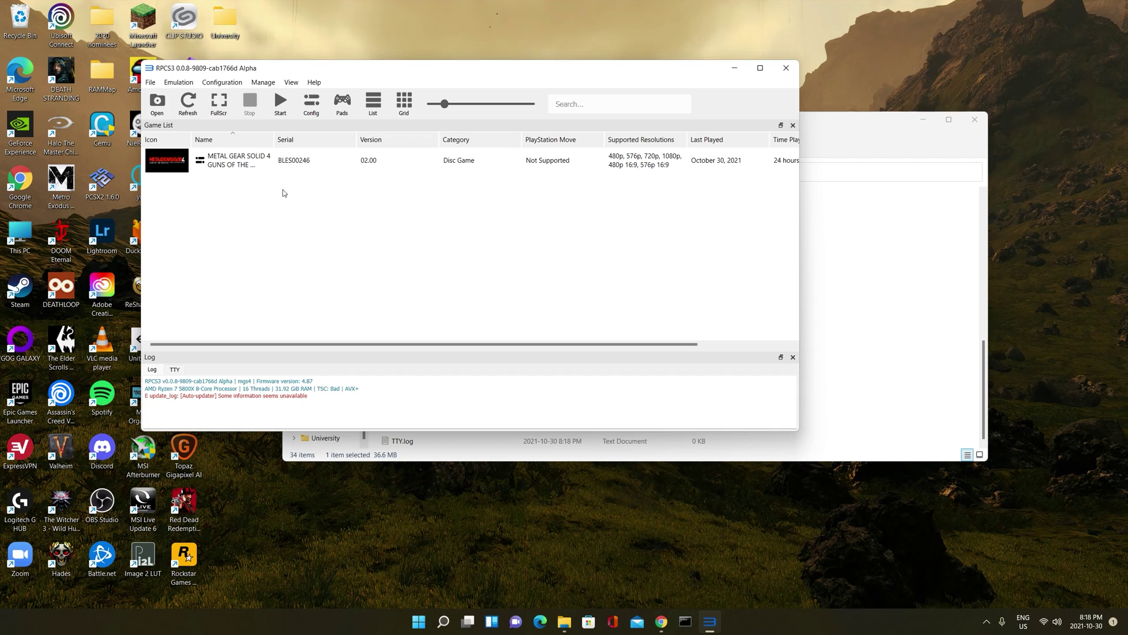
pyautogui.click(156, 84)
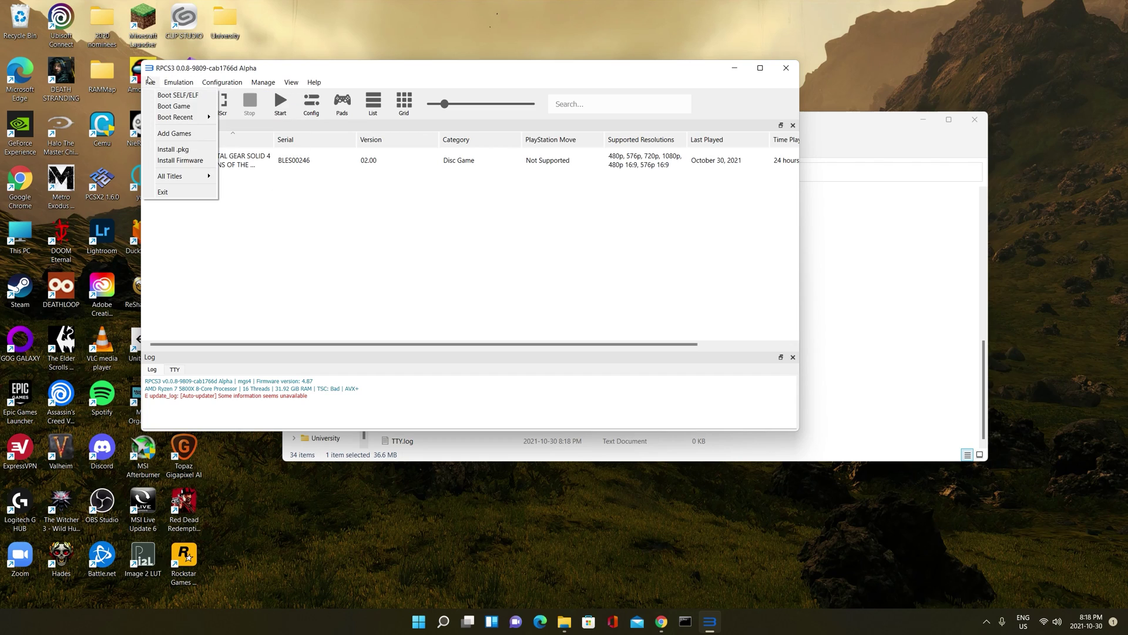
pyautogui.click(176, 164)
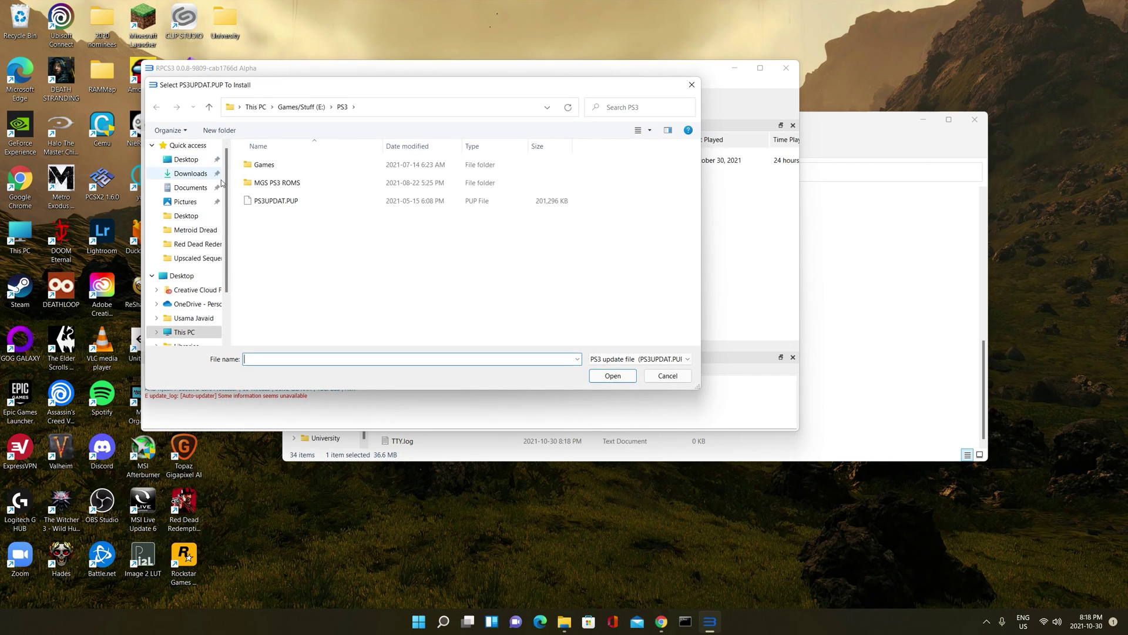
pyautogui.click(263, 203)
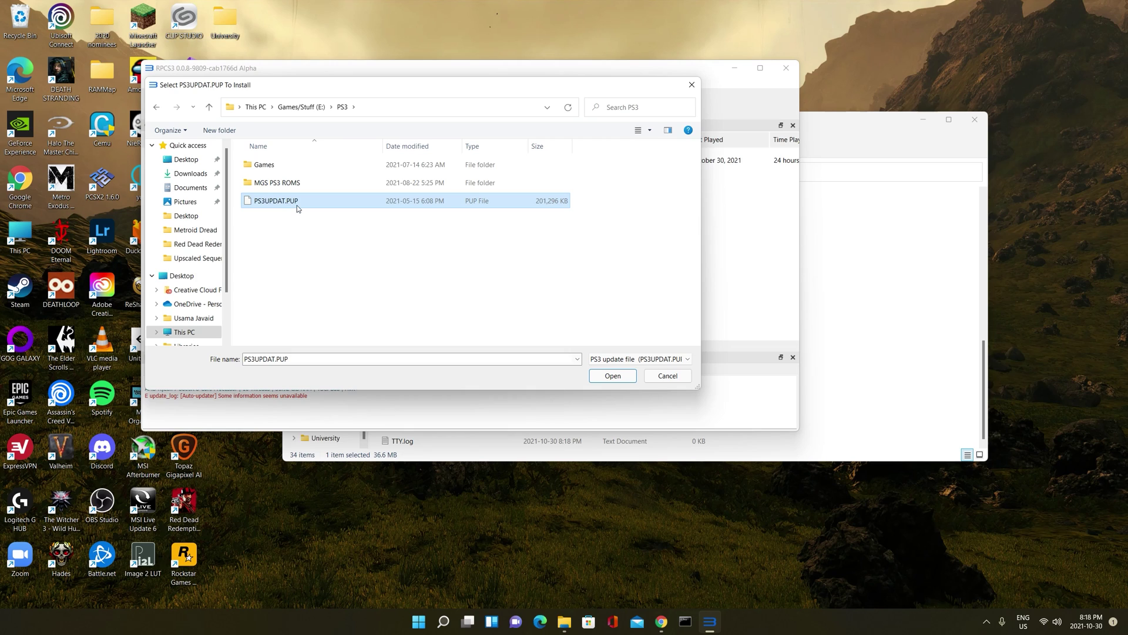
pyautogui.click(668, 375)
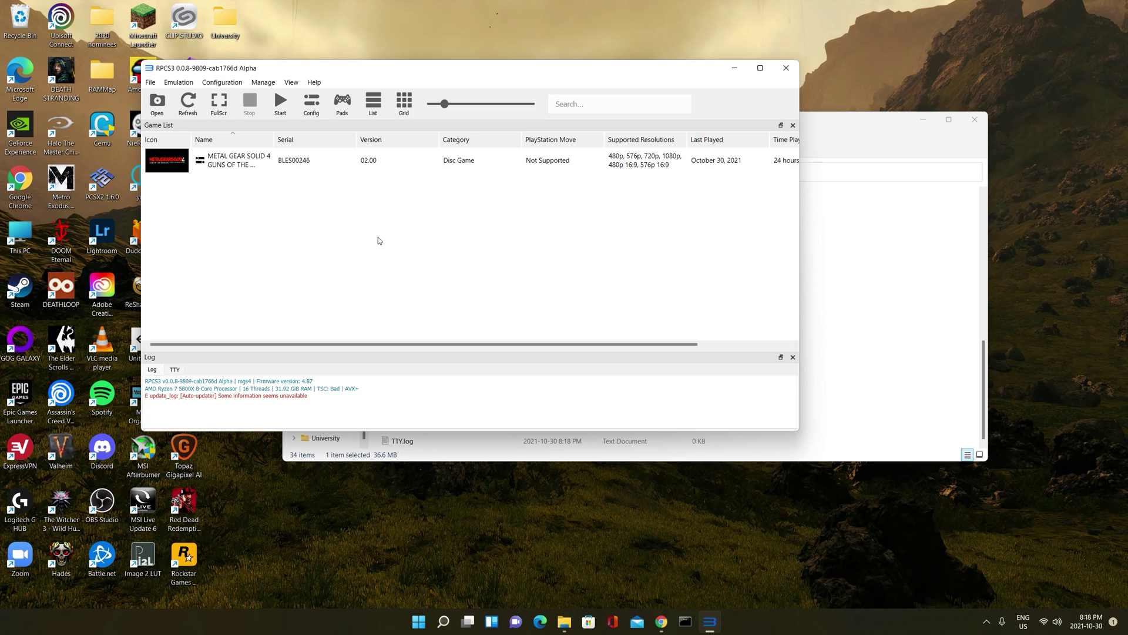
pyautogui.rightClick(209, 162)
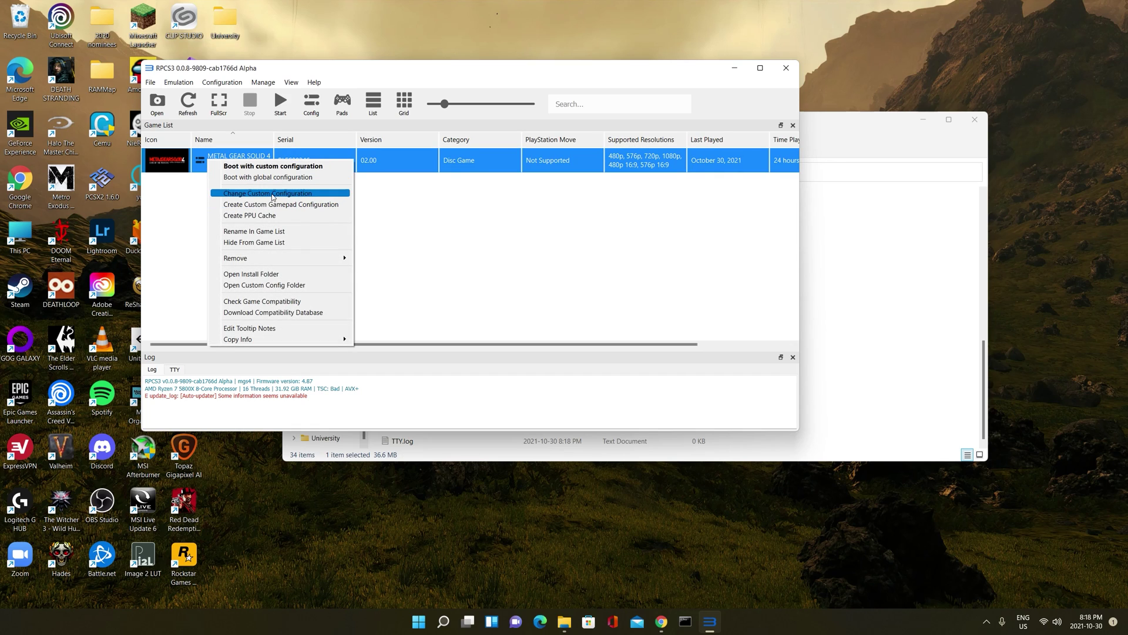
pyautogui.click(273, 194)
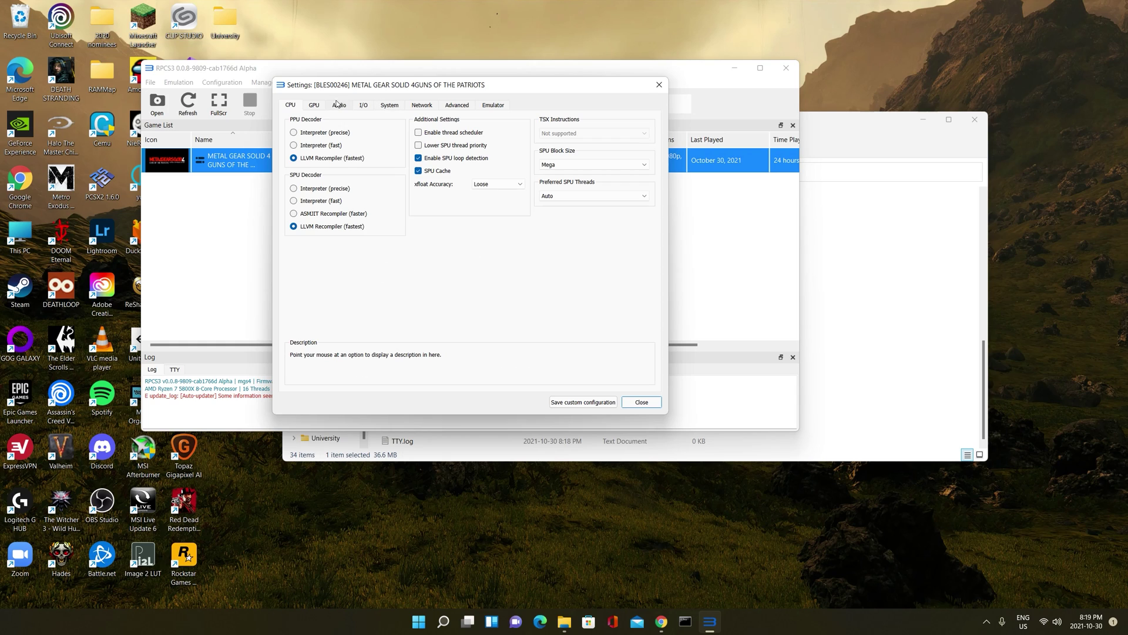
pyautogui.click(314, 107)
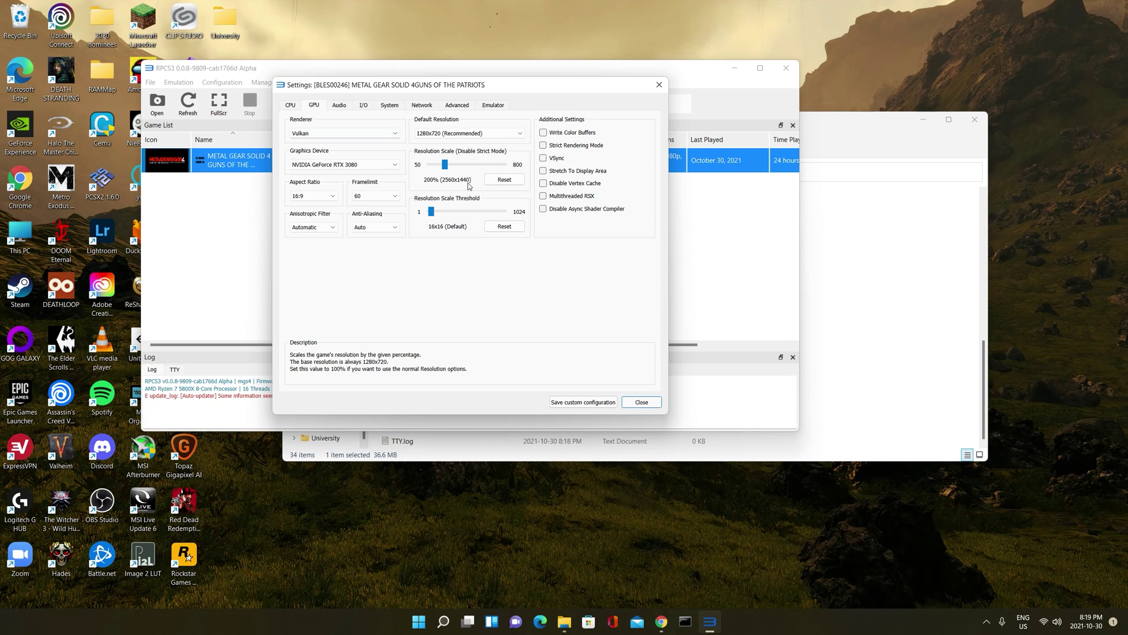
pyautogui.click(337, 108)
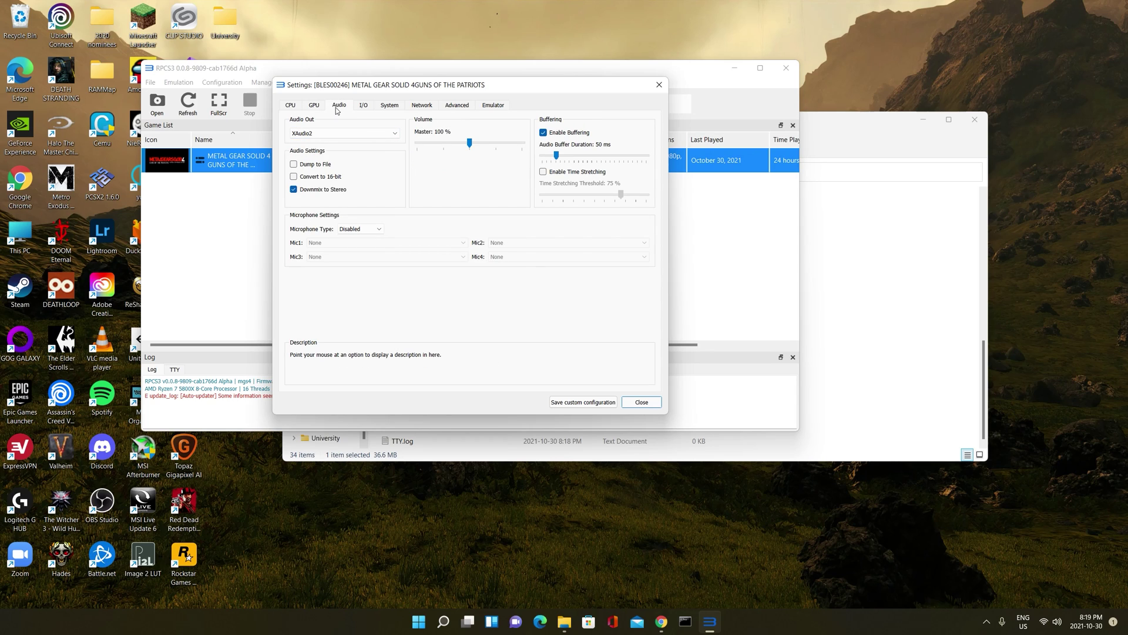
pyautogui.click(362, 112)
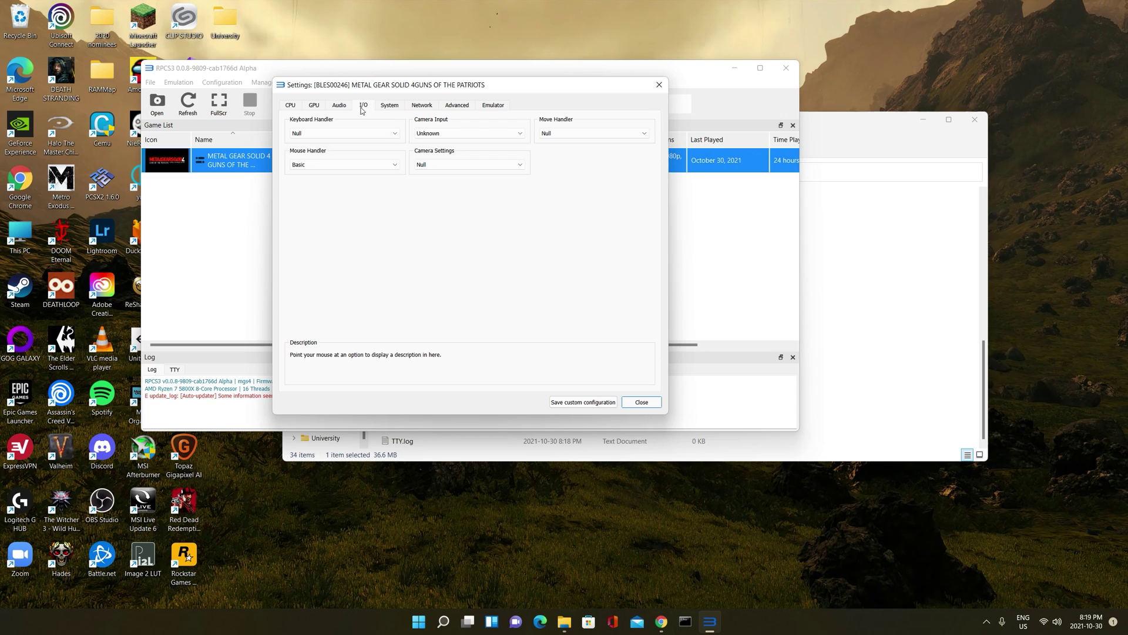
pyautogui.click(398, 111)
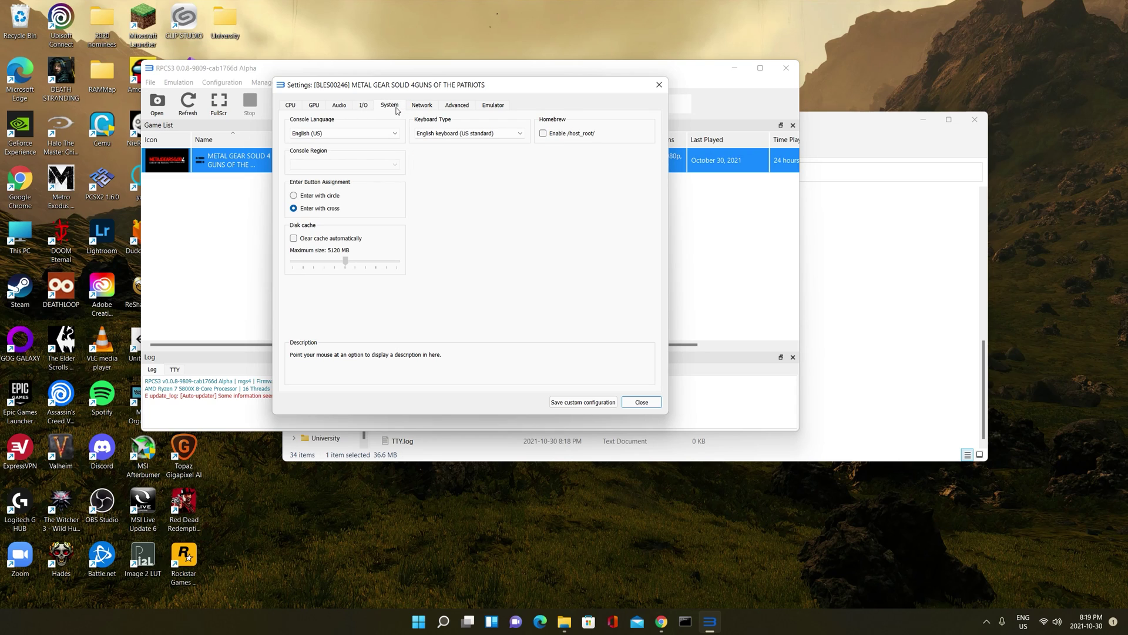
pyautogui.click(422, 109)
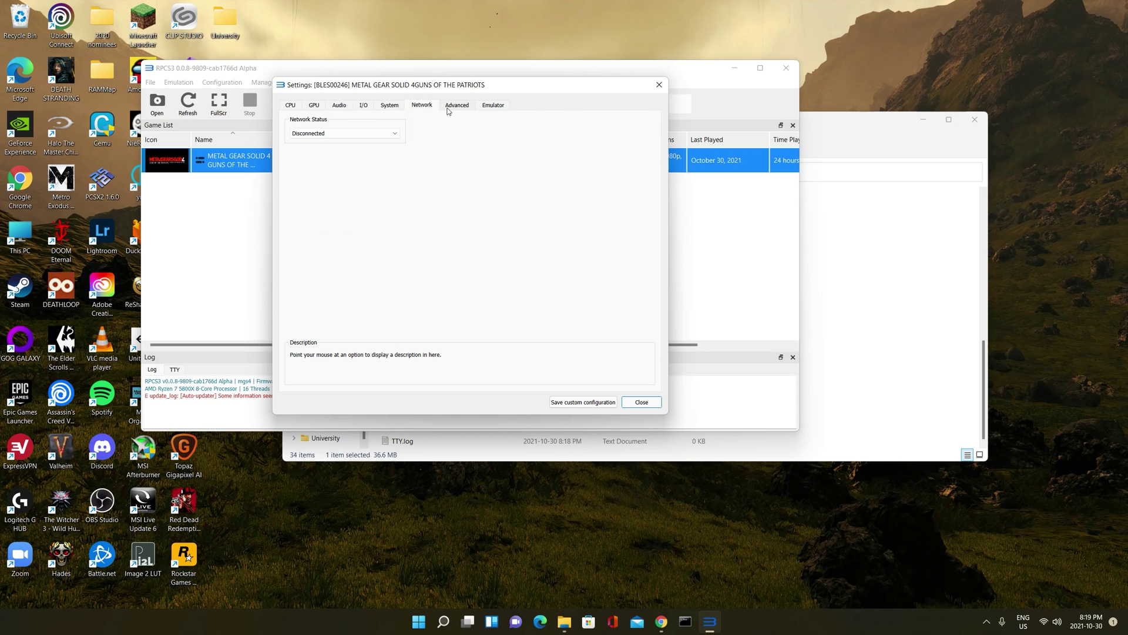
pyautogui.click(448, 110)
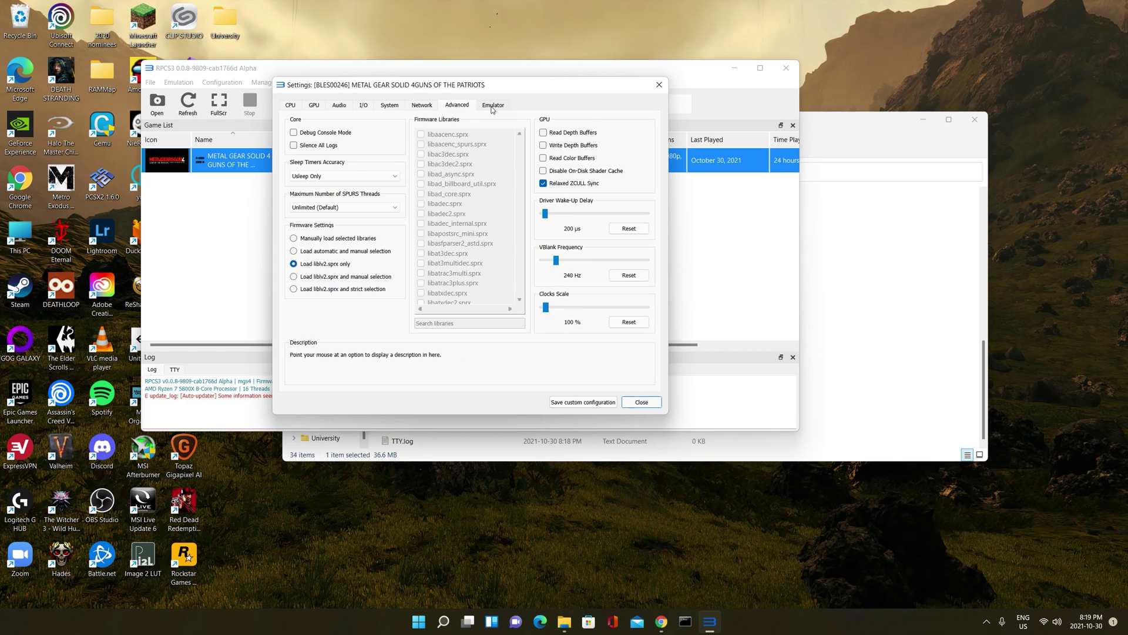
pyautogui.click(641, 402)
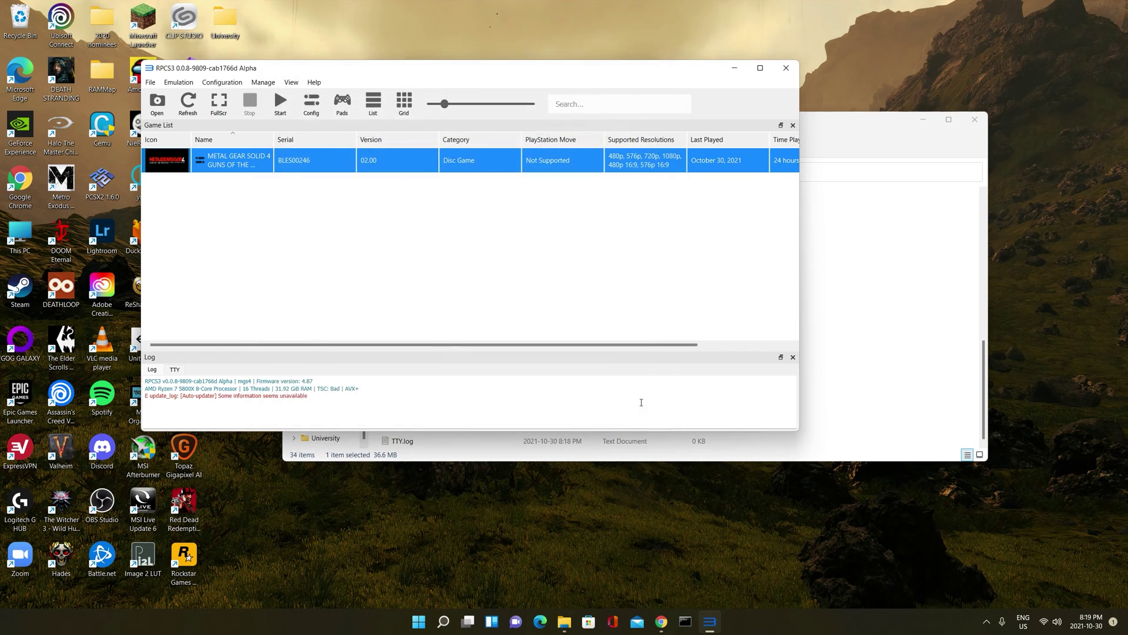
# - Boot METAL GEAR SOLID 4 with its custom configuration and maximize the game window
pyautogui.rightClick(248, 165)
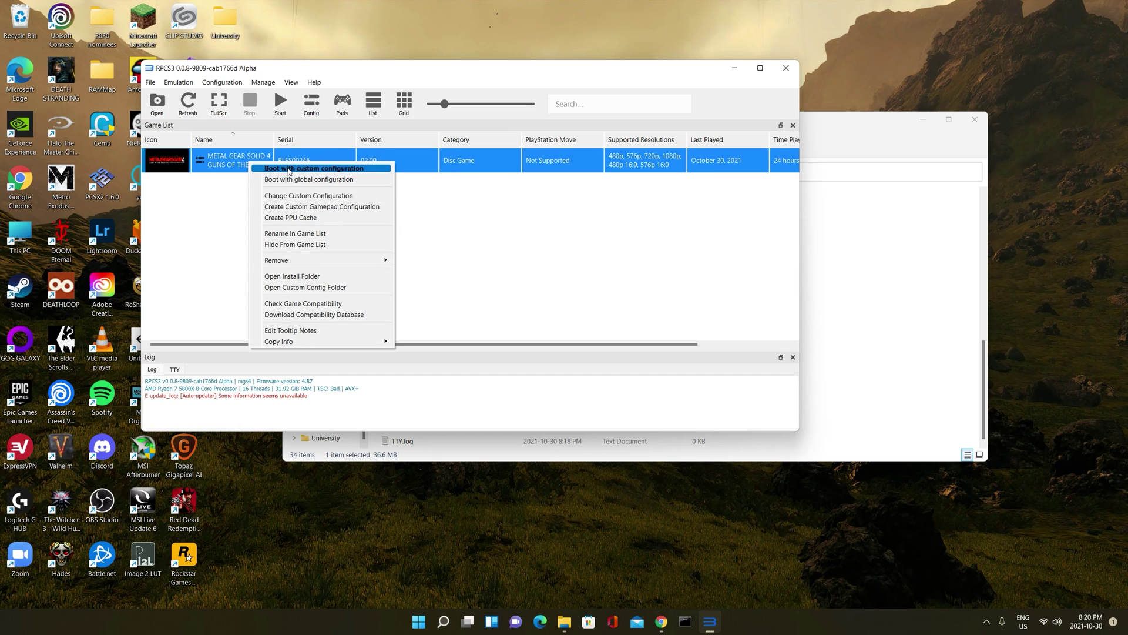
pyautogui.click(213, 198)
pyautogui.click(201, 169)
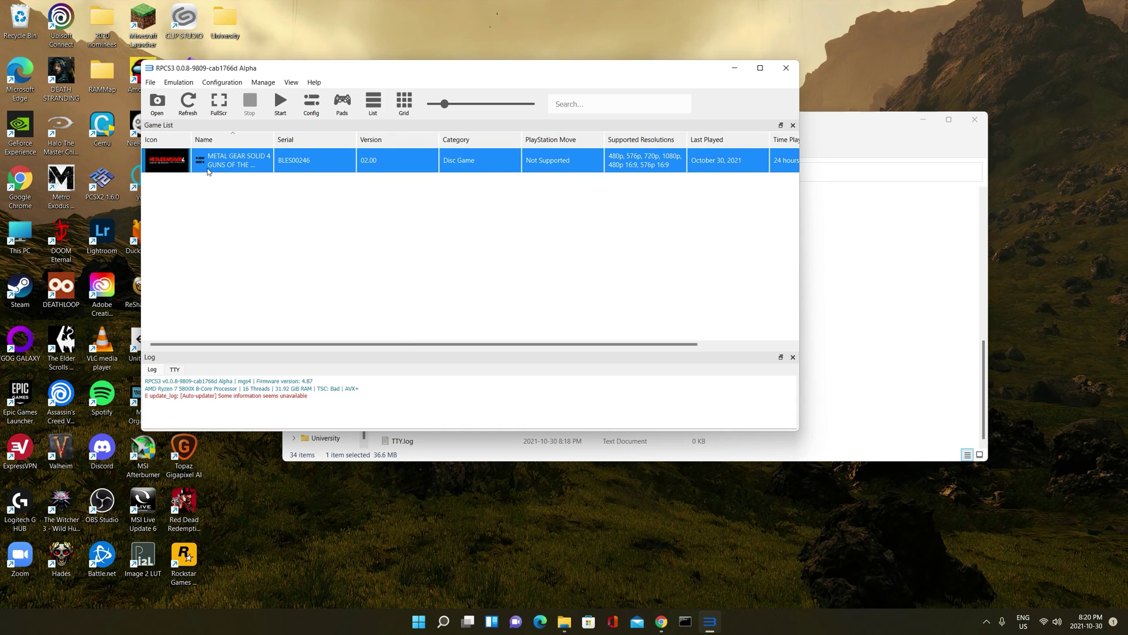
pyautogui.rightClick(209, 170)
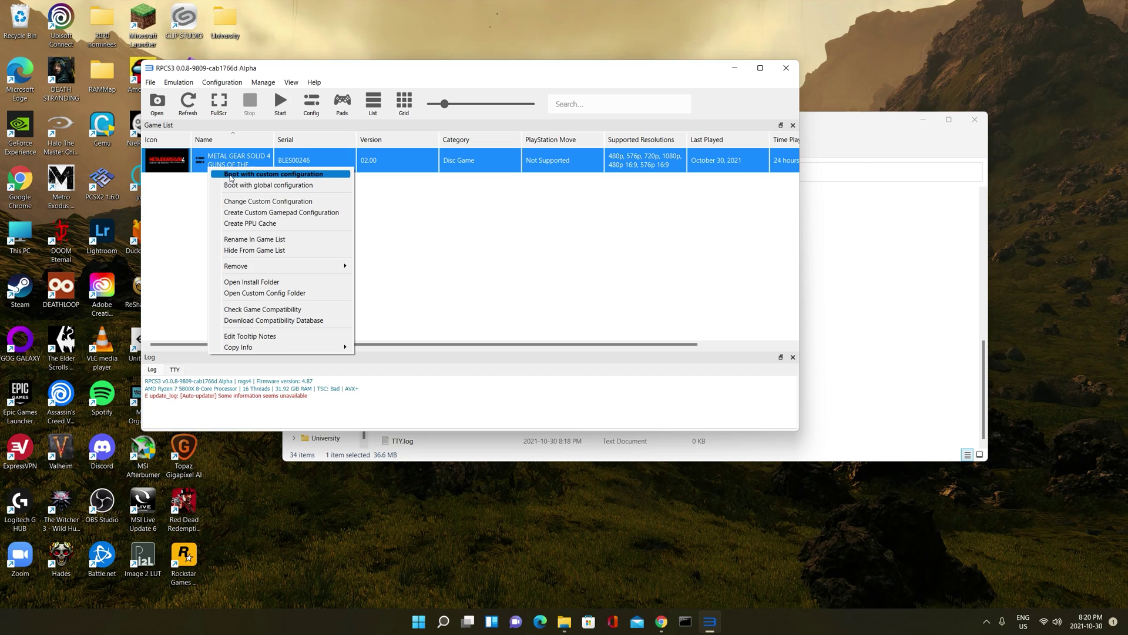
pyautogui.click(231, 175)
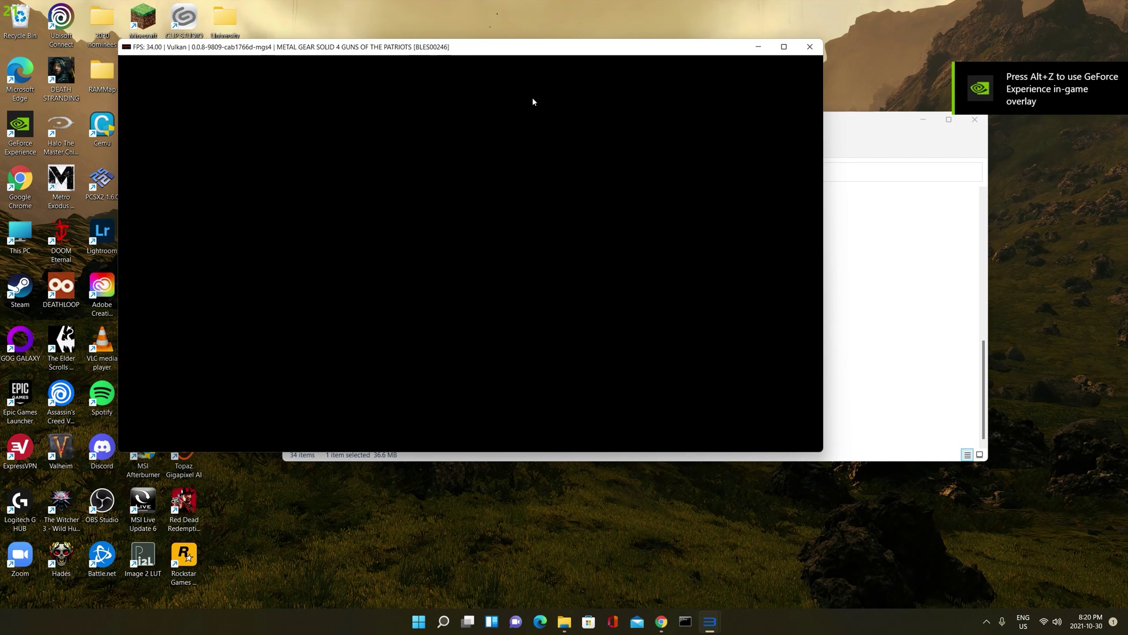
pyautogui.click(784, 47)
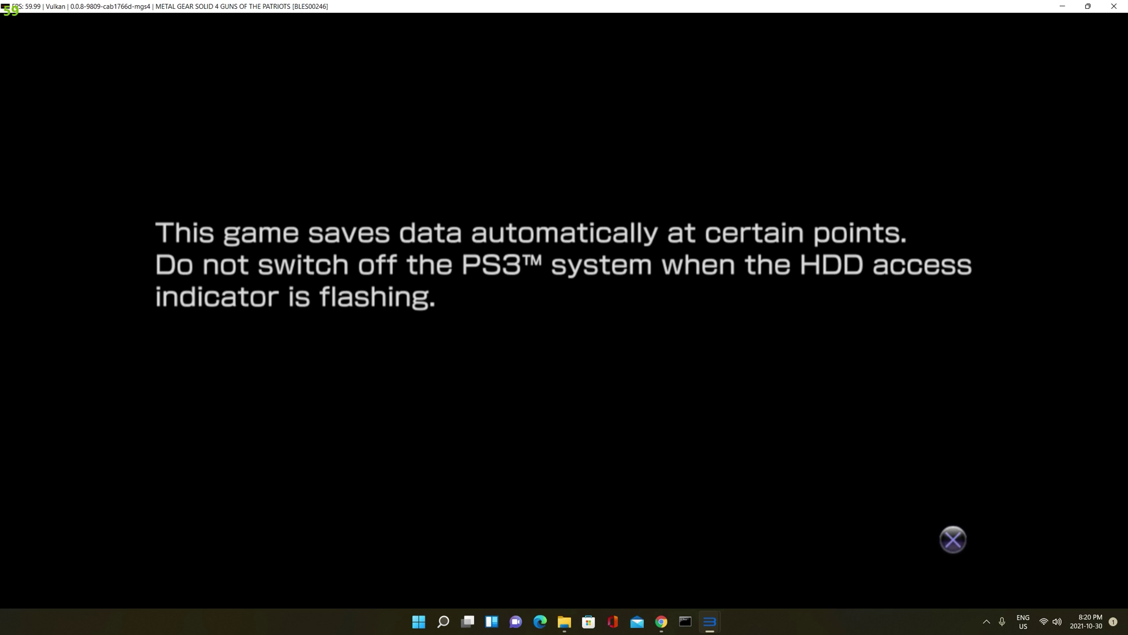
# - Get past the autosave notice and title screen into Load Game's save file list
pyautogui.press('x')
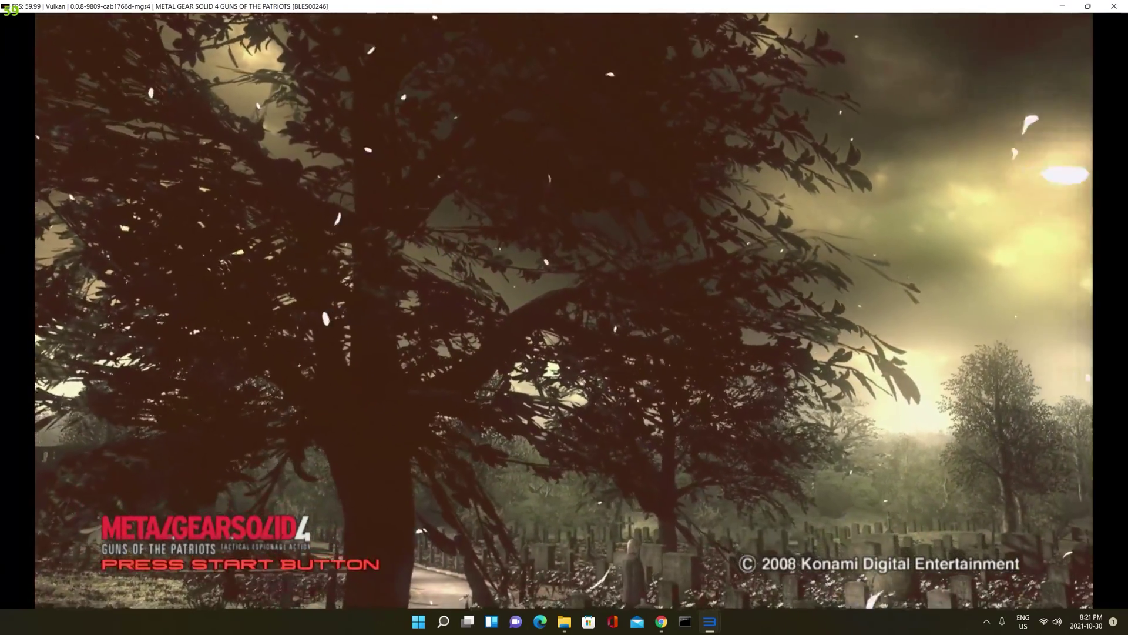
pyautogui.press('Return')
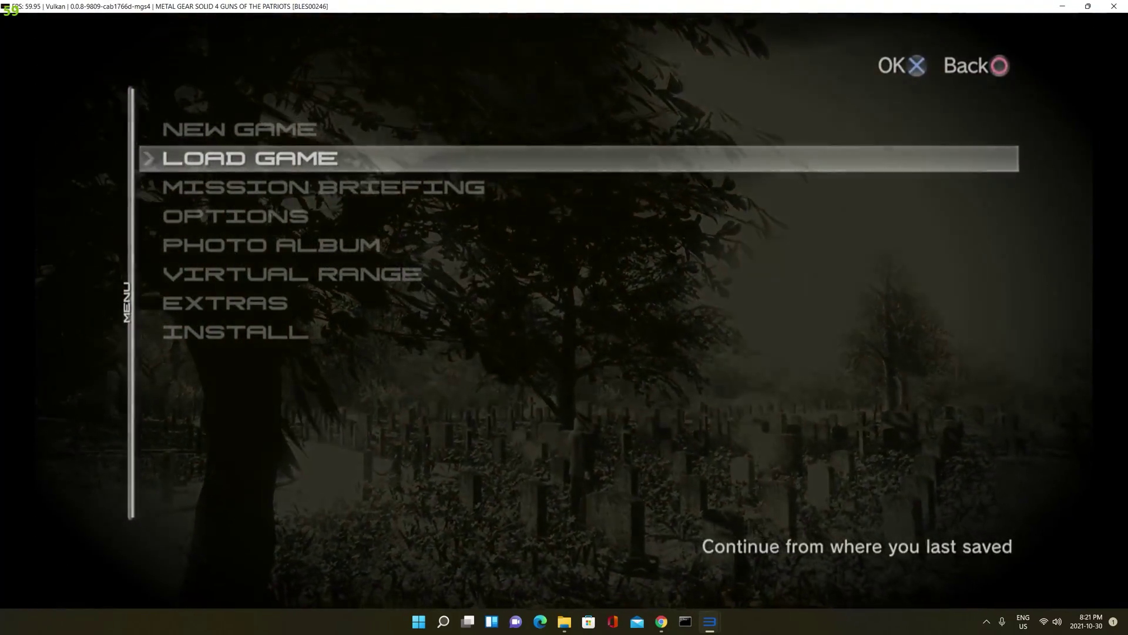
pyautogui.press('Return')
pyautogui.press('Return')
pyautogui.press('Return')
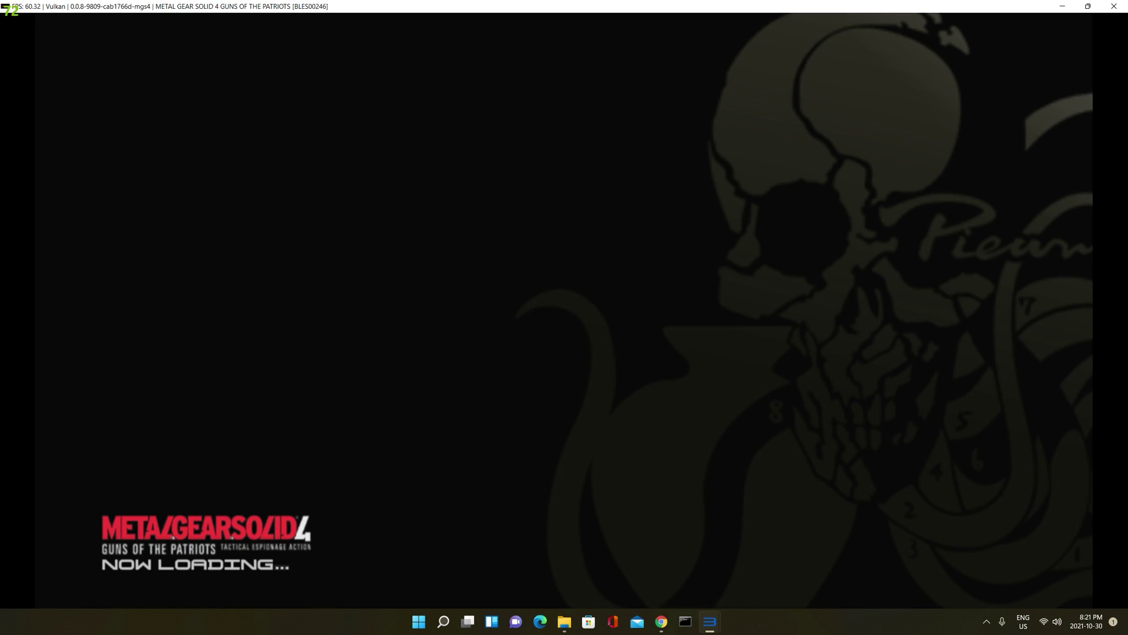